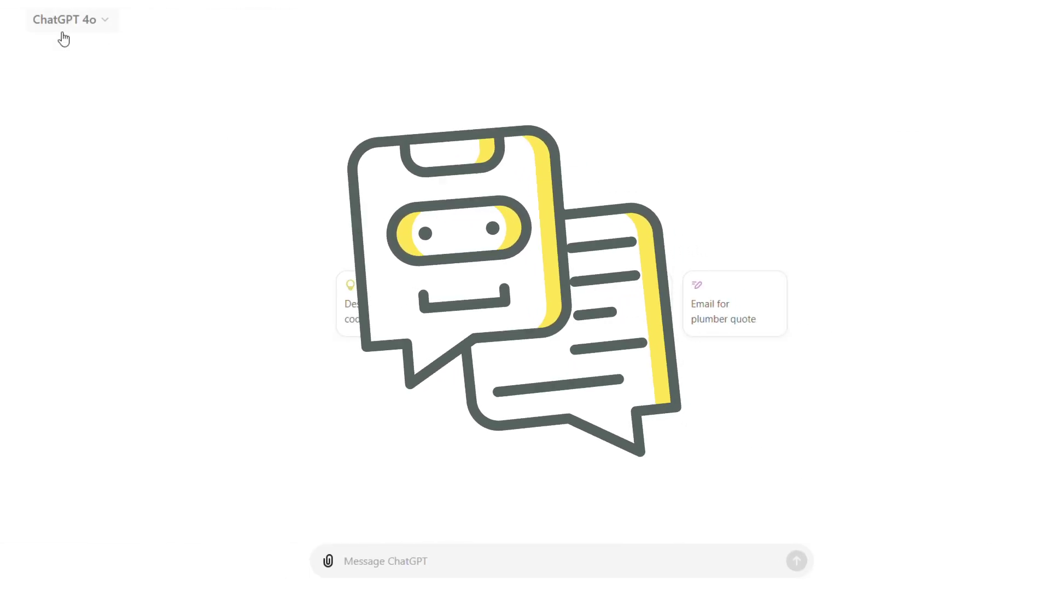
pyautogui.write('Can')
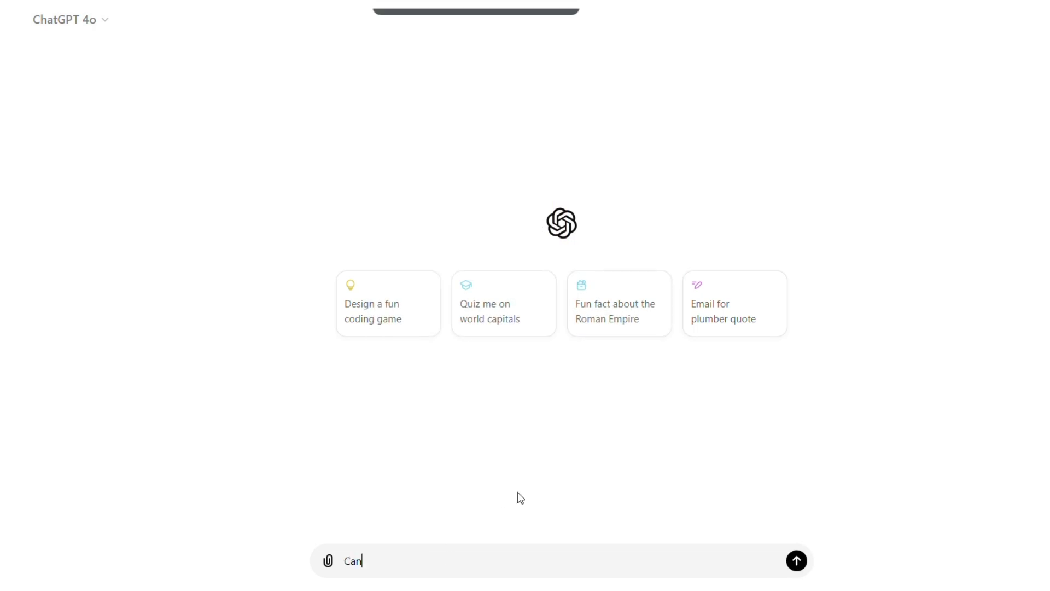
pyautogui.write(' you help me write a professional email to my boss, requesting a meeting to discuss the progress ')
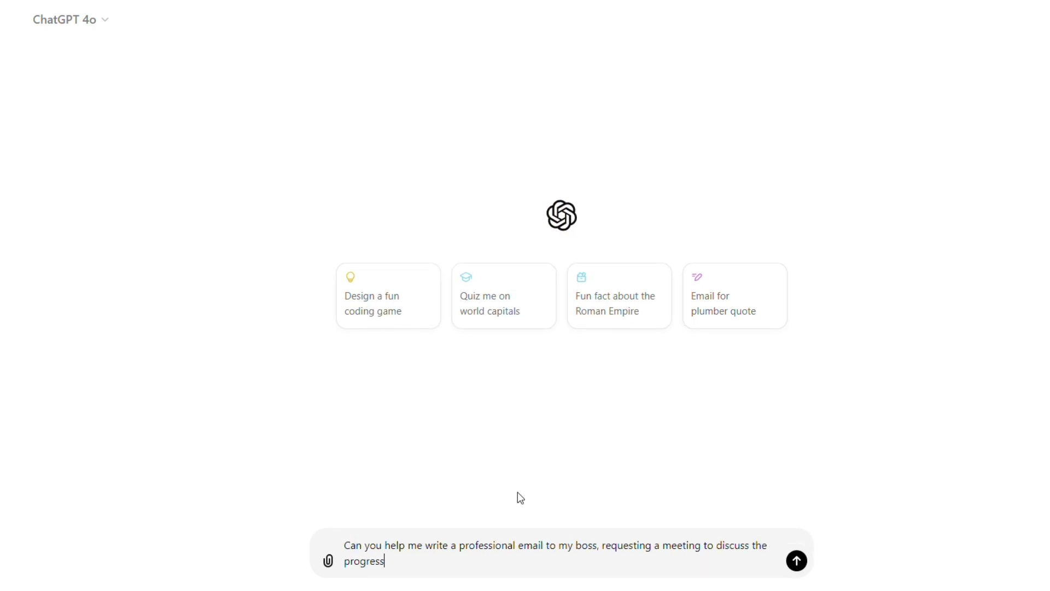
pyautogui.write('of our current project and any potential issues we need to address?')
# - Send ChatGPT a request for a professional email asking the boss to meet about project progress and issues
pyautogui.press('Return')
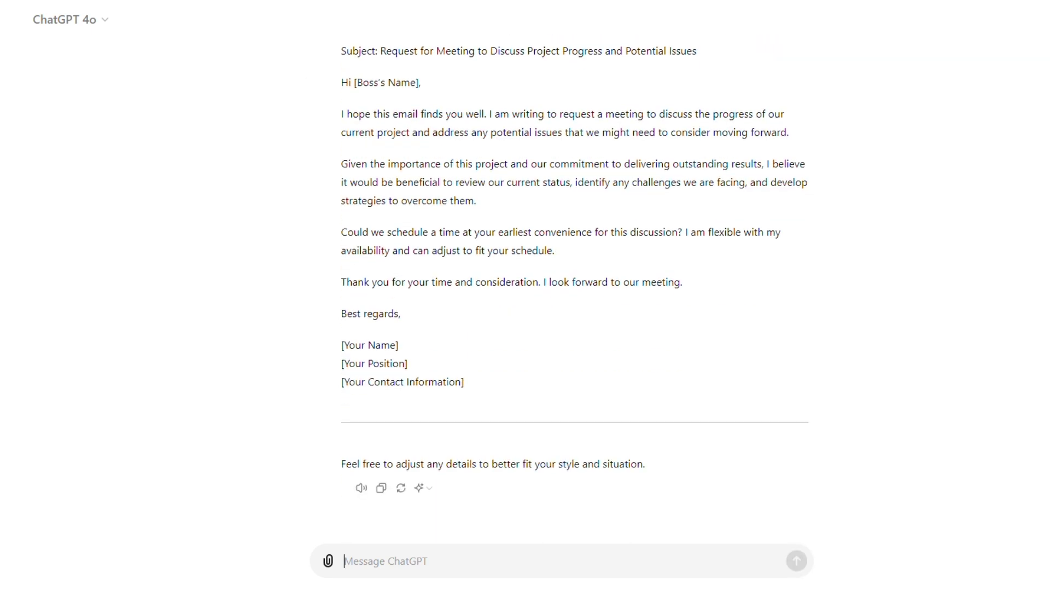
pyautogui.scroll(3, 574, 295)
pyautogui.scroll(3, 574, 295)
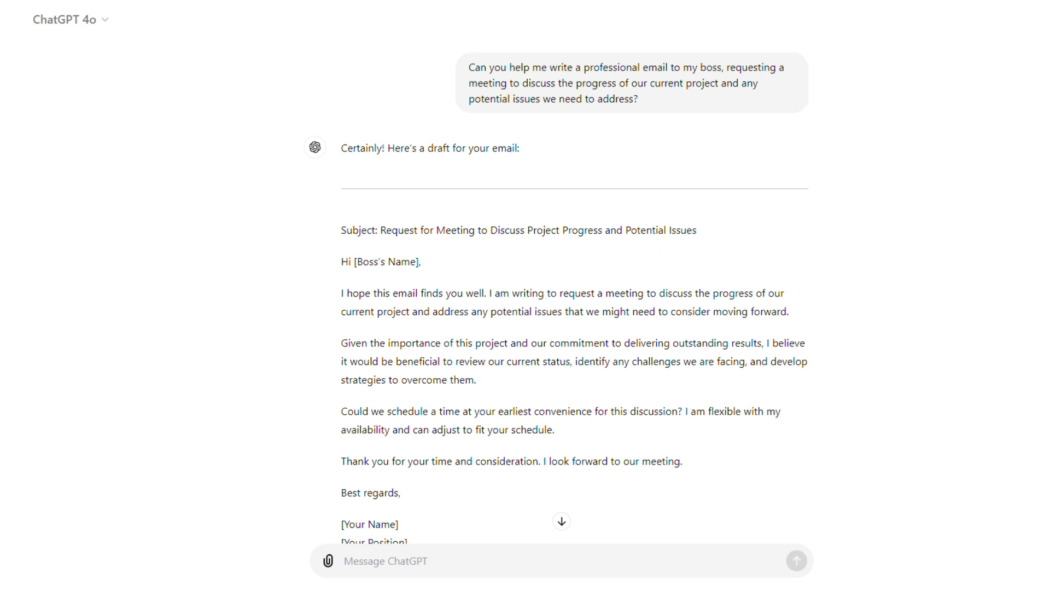
pyautogui.scroll(-2, 561, 410)
pyautogui.scroll(-2, 561, 328)
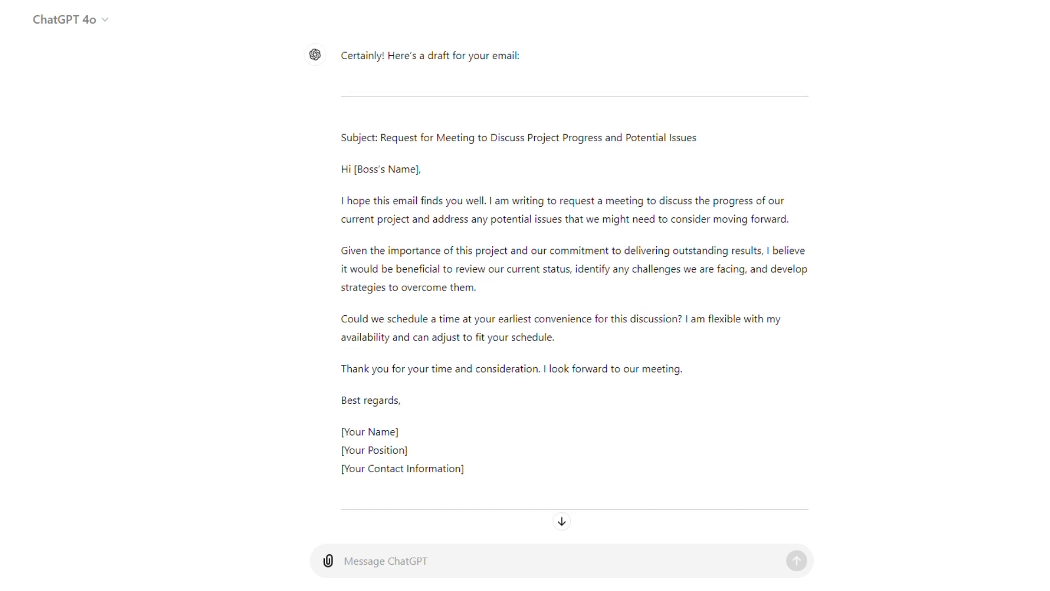
pyautogui.scroll(-1, 561, 328)
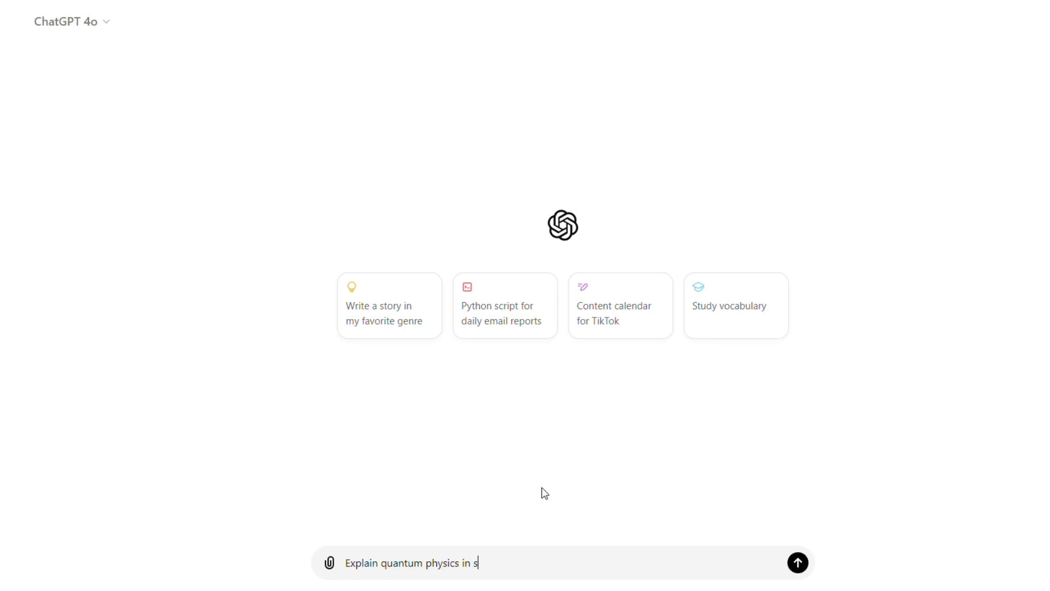
# - Send the prompt 'Explain quantum physics in simple terms.' to ChatGPT
pyautogui.press('Return')
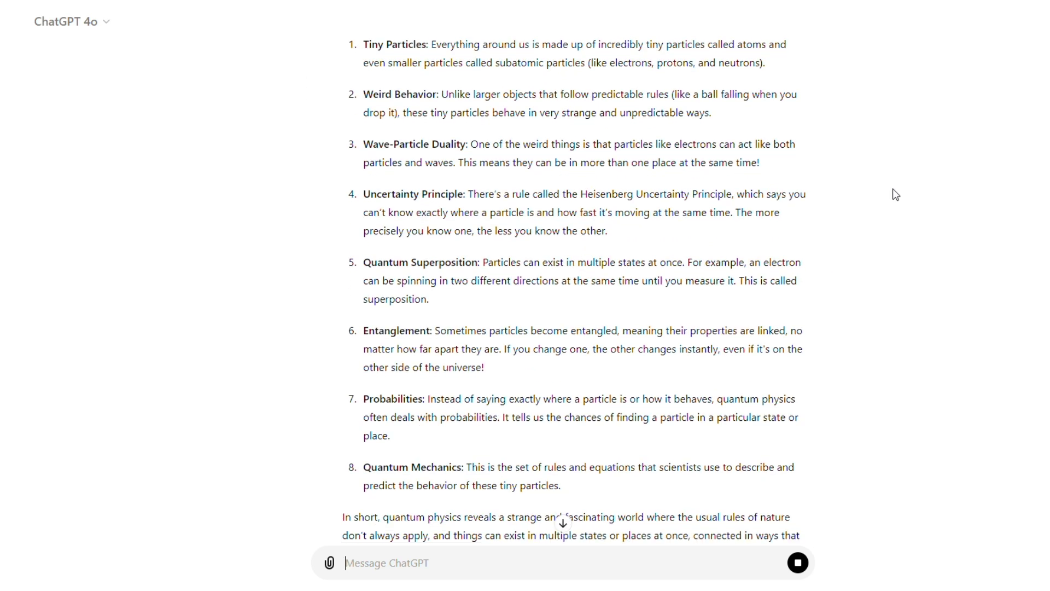
pyautogui.scroll(5, 526, 296)
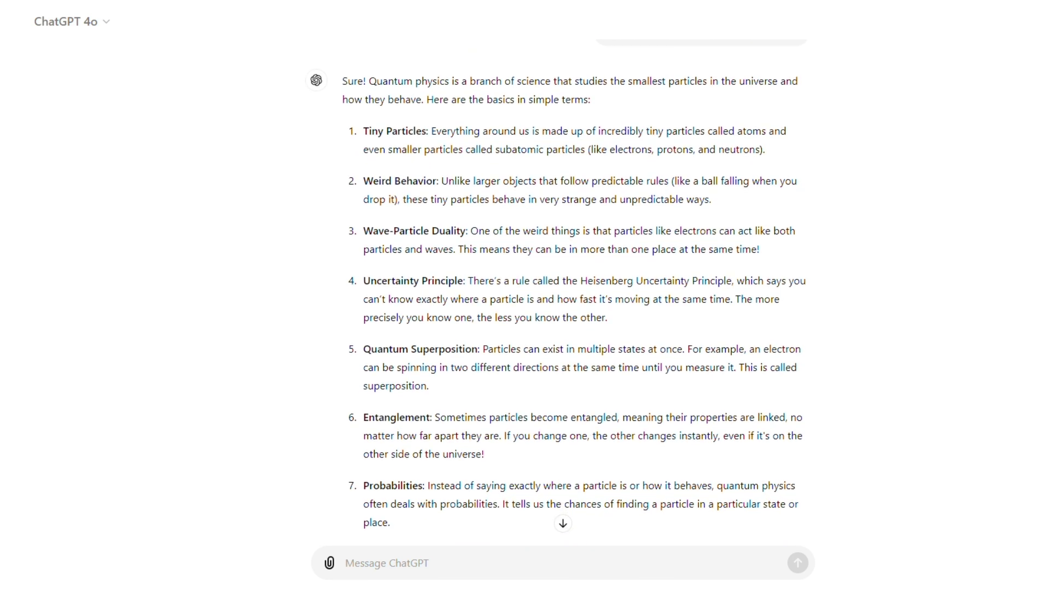
pyautogui.scroll(-1, 525, 295)
pyautogui.scroll(-1, 525, 295)
pyautogui.scroll(-1, 526, 295)
pyautogui.scroll(-1, 525, 295)
pyautogui.scroll(-1, 525, 296)
pyautogui.scroll(-1, 526, 296)
pyautogui.scroll(-1, 526, 296)
pyautogui.scroll(-1, 525, 295)
pyautogui.scroll(-1, 525, 295)
pyautogui.scroll(-1, 526, 295)
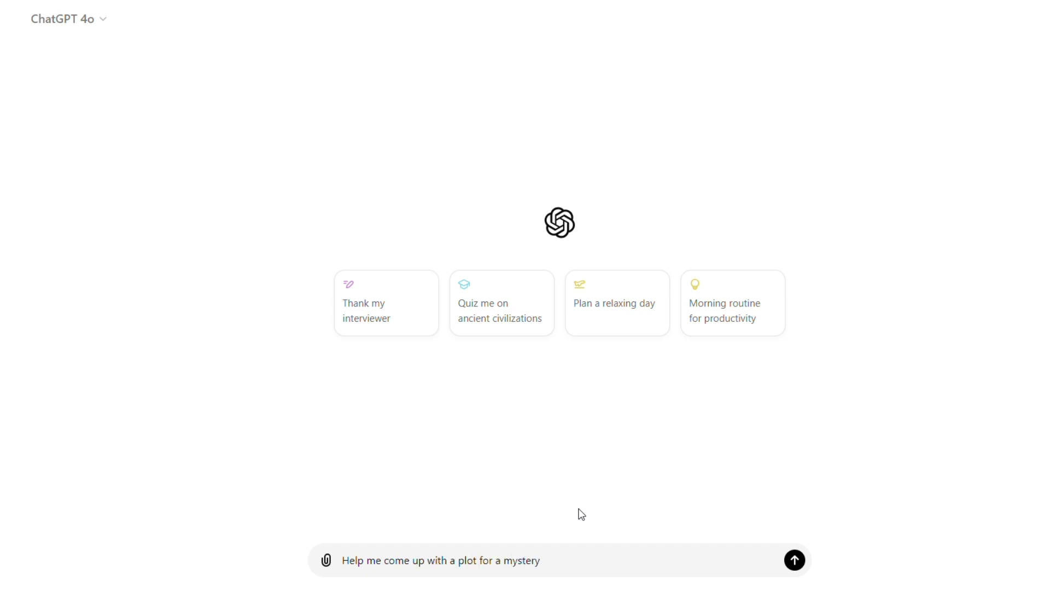
# - Submit the 'Help me come up with a plot for a mystery' prompt to ChatGPT
pyautogui.press('Return')
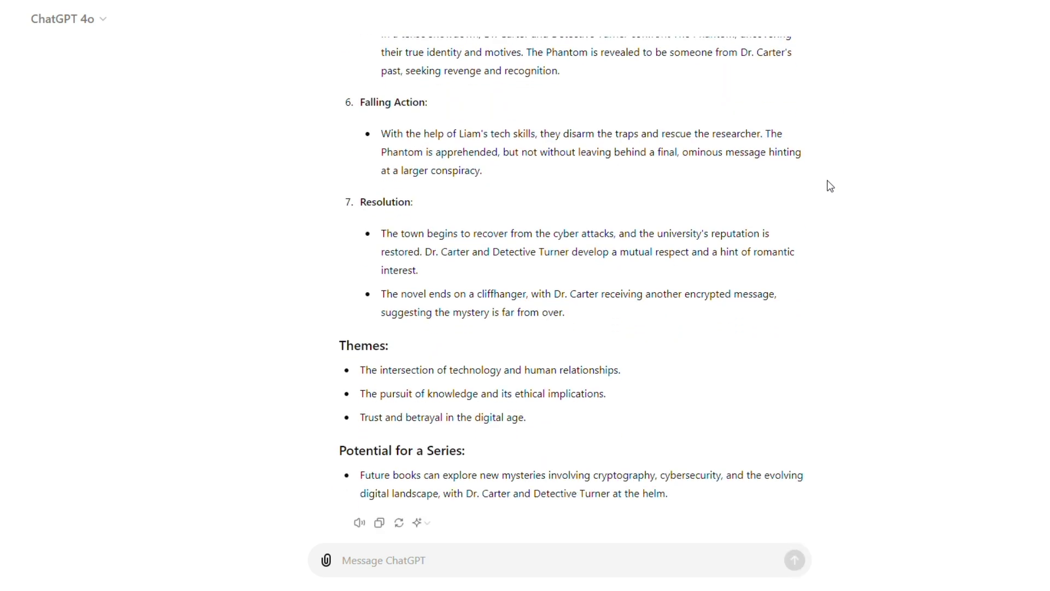
pyautogui.scroll(15, 574, 287)
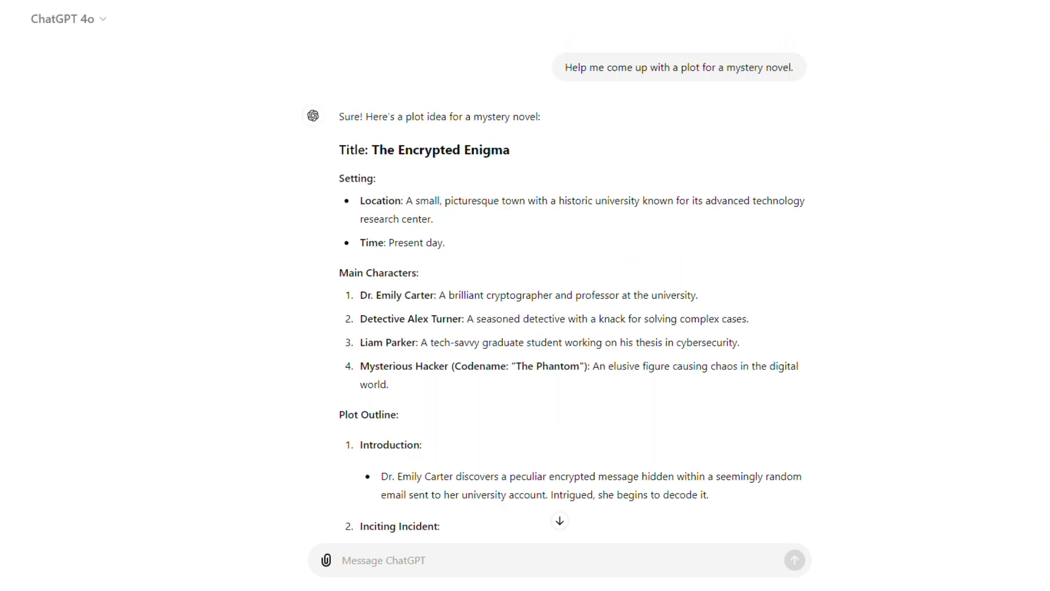
pyautogui.scroll(-2, 558, 328)
pyautogui.scroll(-2, 557, 329)
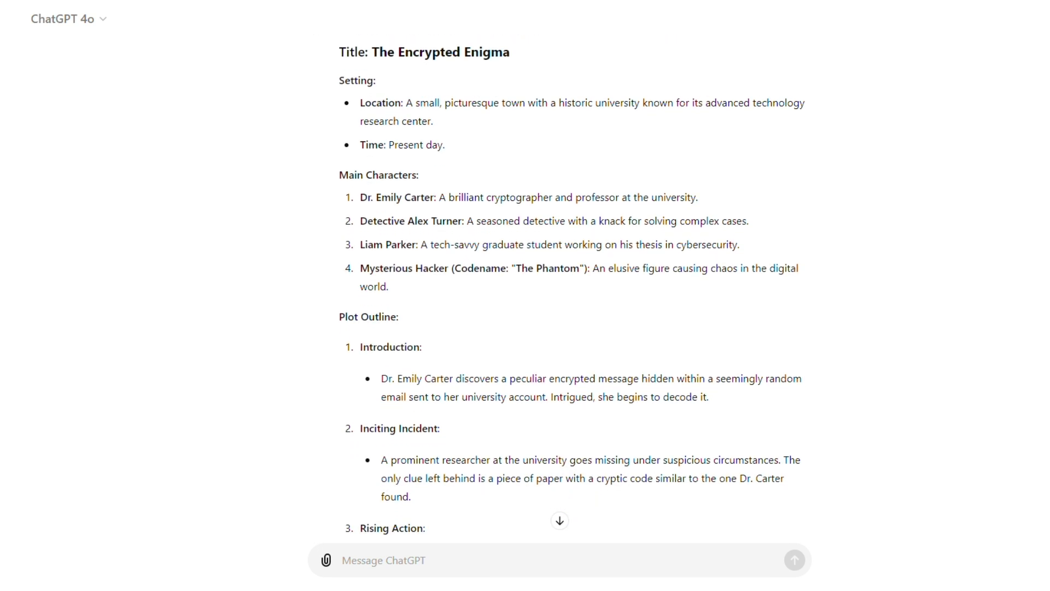
pyautogui.scroll(-2, 558, 329)
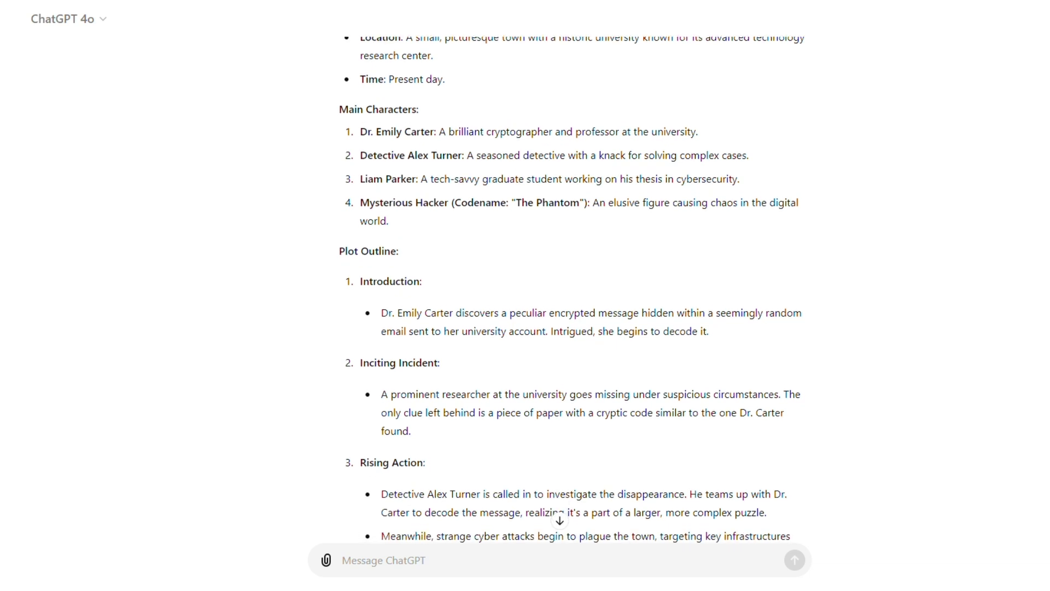
pyautogui.scroll(-2, 558, 328)
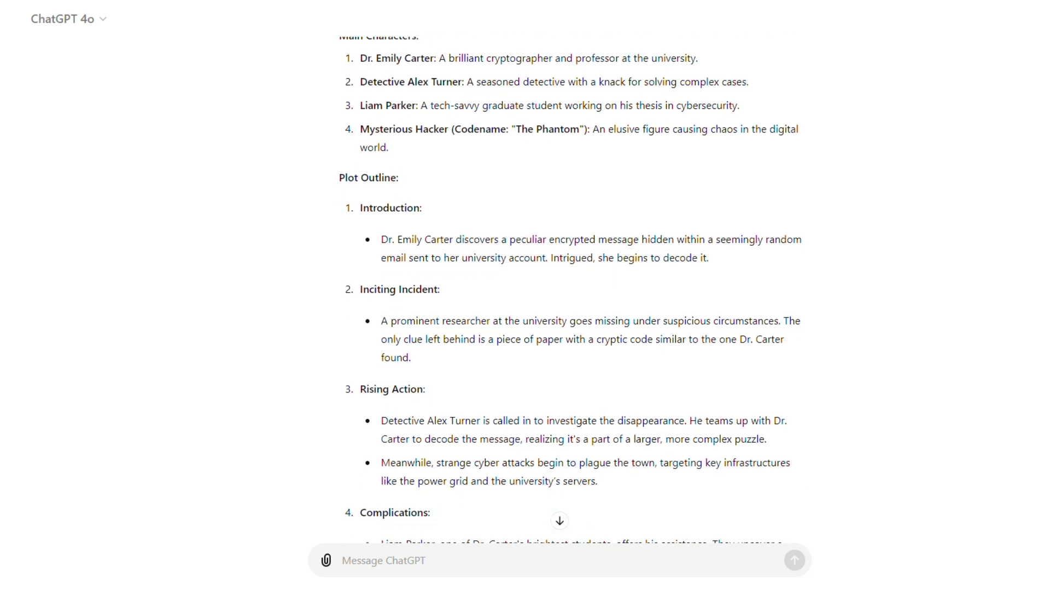
pyautogui.scroll(-3, 558, 328)
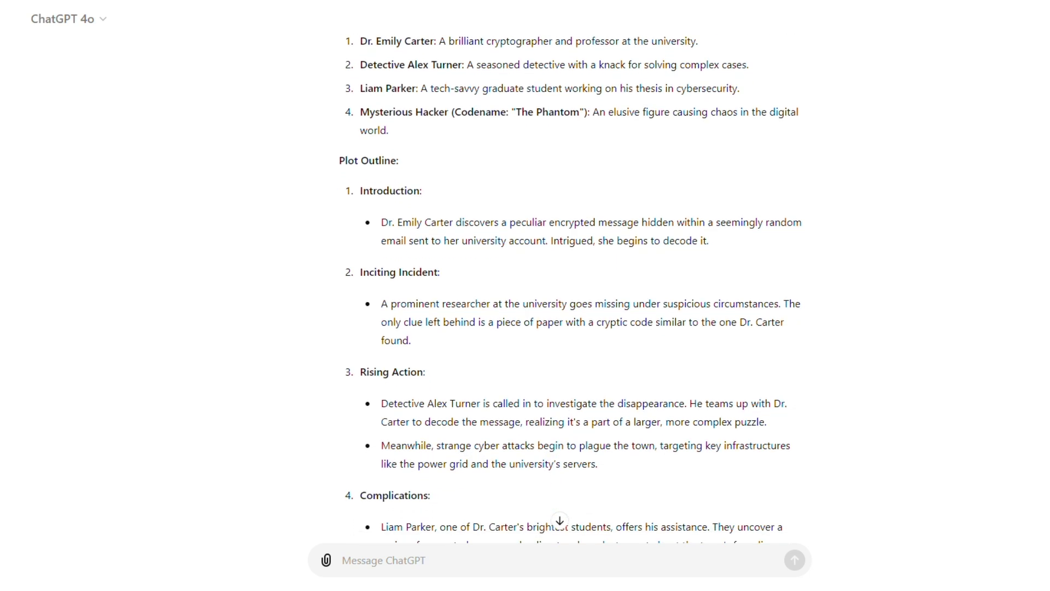
pyautogui.scroll(-3, 558, 328)
pyautogui.scroll(-3, 557, 328)
pyautogui.scroll(-3, 558, 328)
pyautogui.scroll(-1, 557, 328)
pyautogui.scroll(-1, 558, 329)
pyautogui.scroll(-1, 558, 328)
pyautogui.scroll(-1, 558, 329)
pyautogui.scroll(-2, 558, 328)
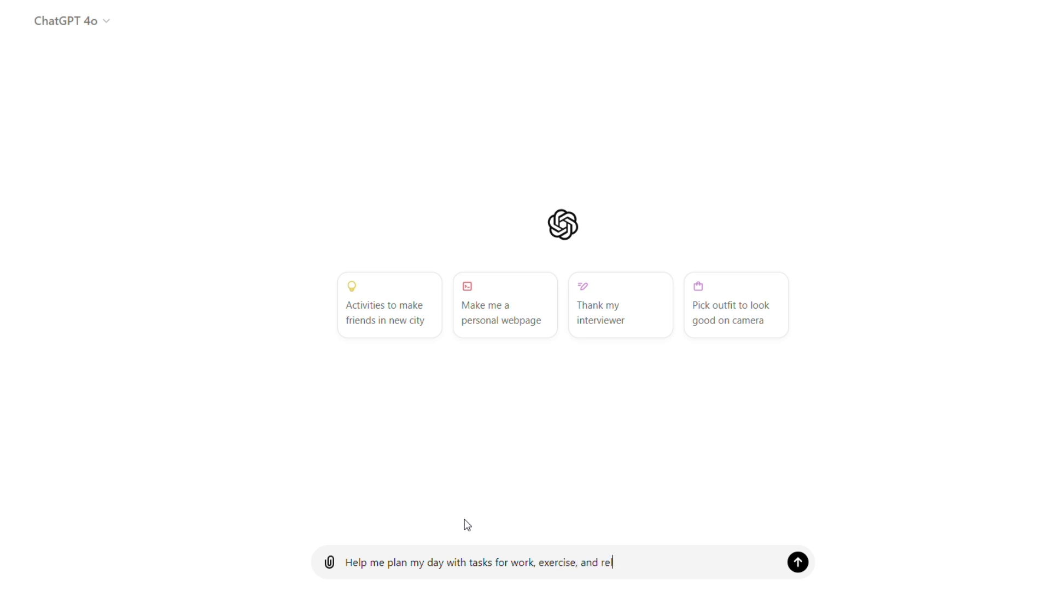
pyautogui.write('n.')
# - Send ChatGPT the prompt asking to plan the day with work, exercise and relaxation tasks
pyautogui.press('Return')
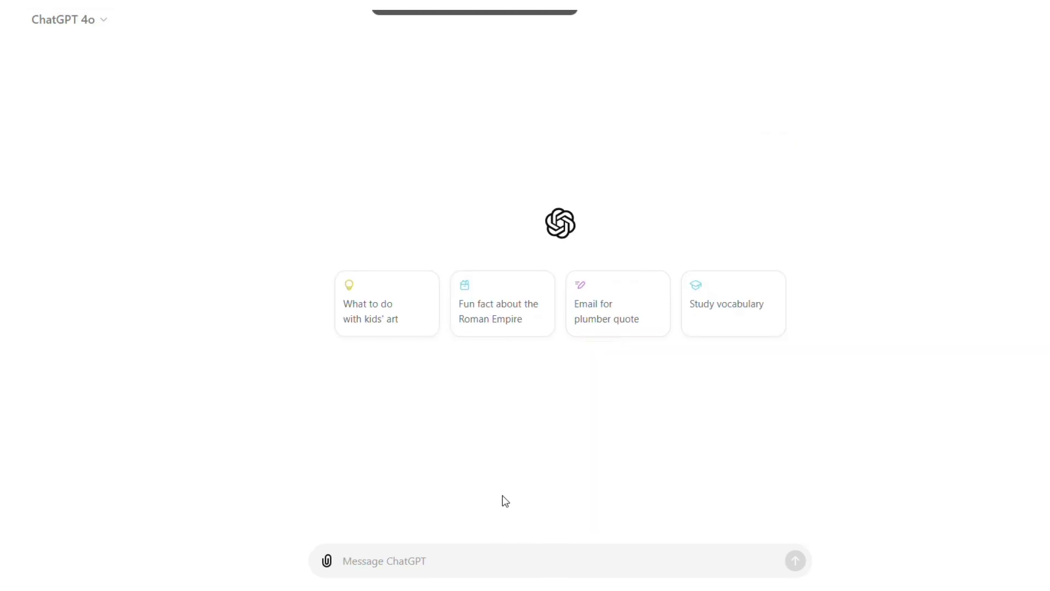
pyautogui.write('How do you say "Where is the nearest train station?" in French?')
# - Ask ChatGPT to translate 'Where is the nearest train station?' into French
pyautogui.press('Return')
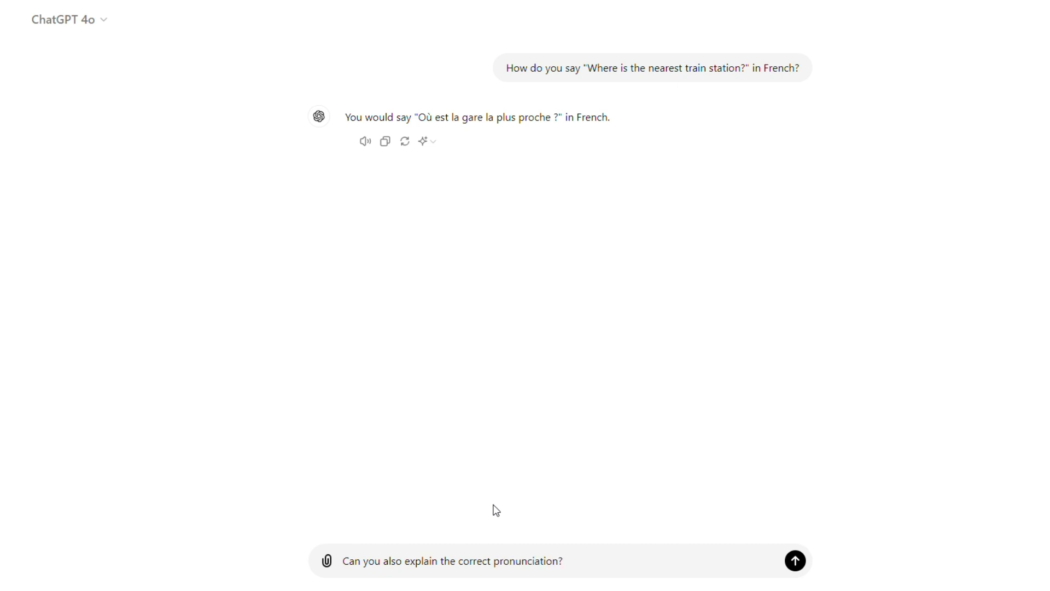
# - Ask a follow-up for a word-by-word pronunciation guide to the French sentence
pyautogui.press('Return')
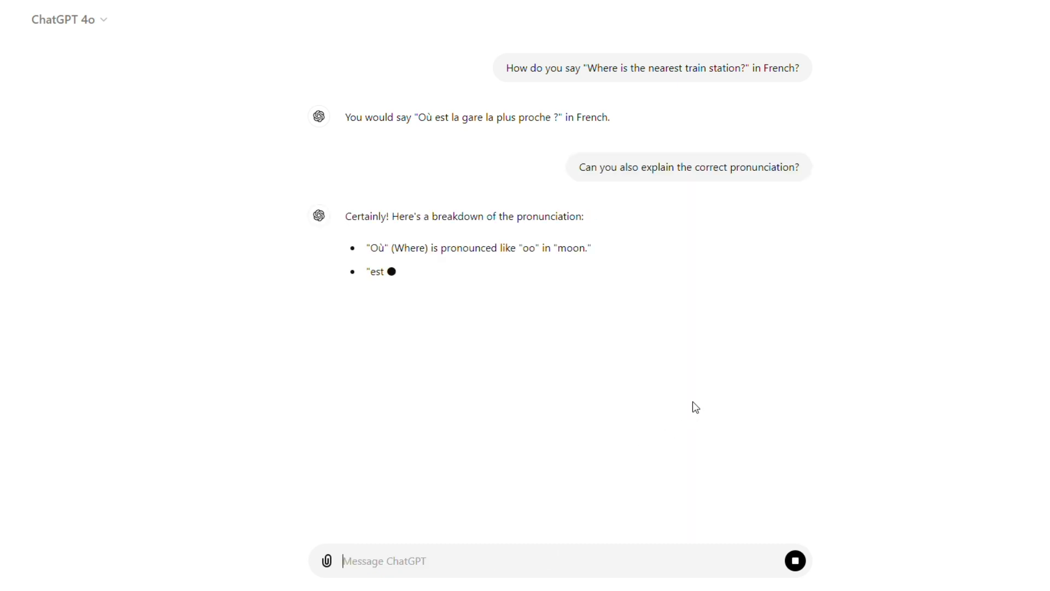